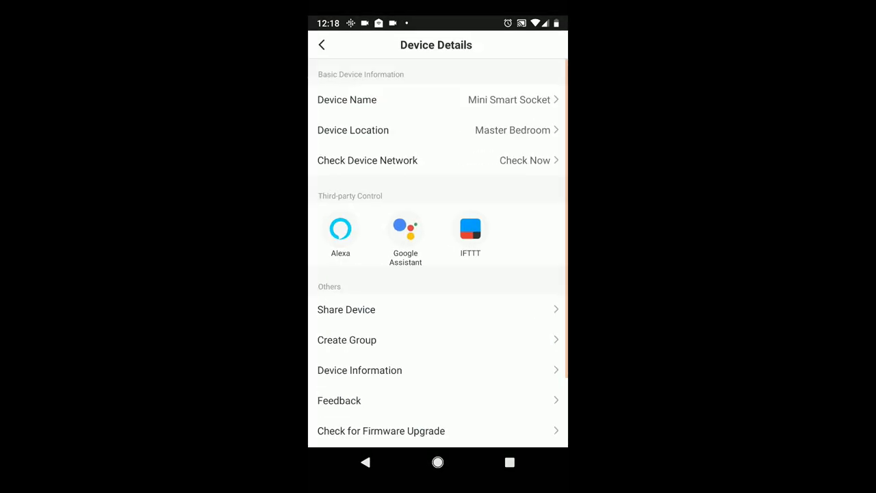
Open the rename prompt for the Mini Smart Socket plug from its device page.
left_click(509, 99)
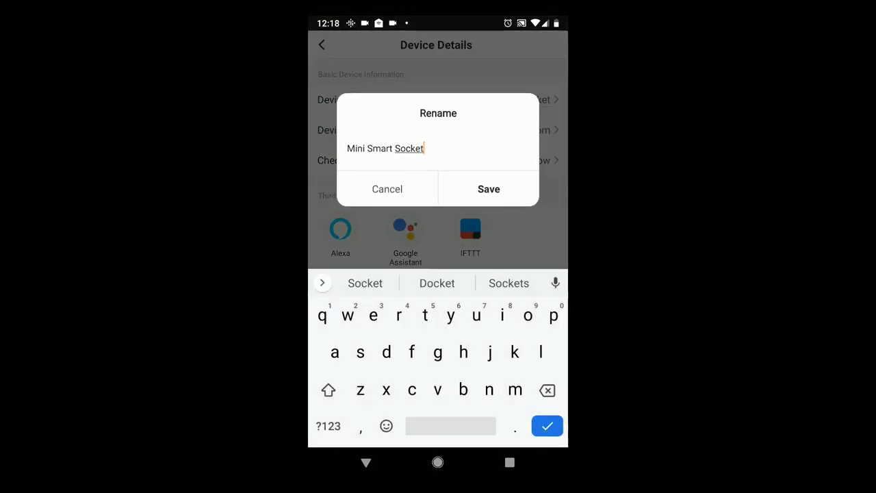
Rename the plug from 'Mini Smart Socket' to 'Right Side Lamp' and save.
left_click(424, 148)
key("BackSpace")
key("BackSpace")
key("BackSpace")
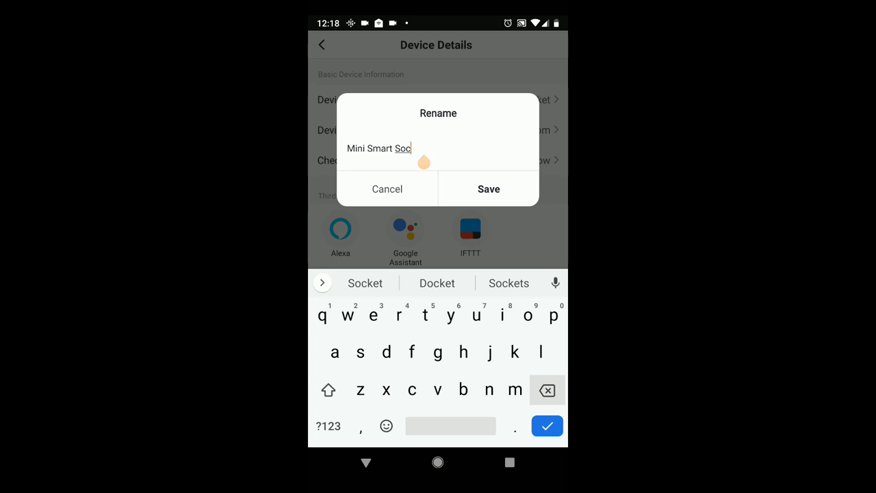
key("BackSpace")
key("BackSpace")
key("BackSpace")
key("BackSpace")
key("BackSpace")
key("BackSpace")
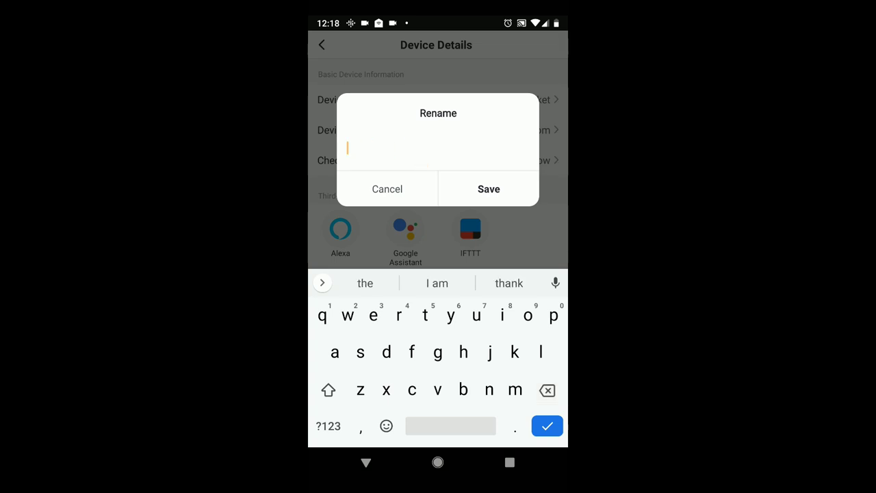
type("R")
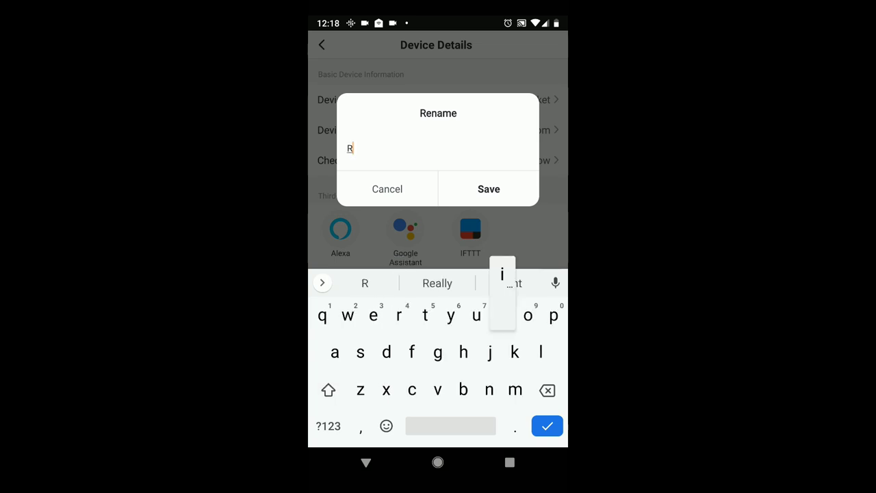
type("ight S")
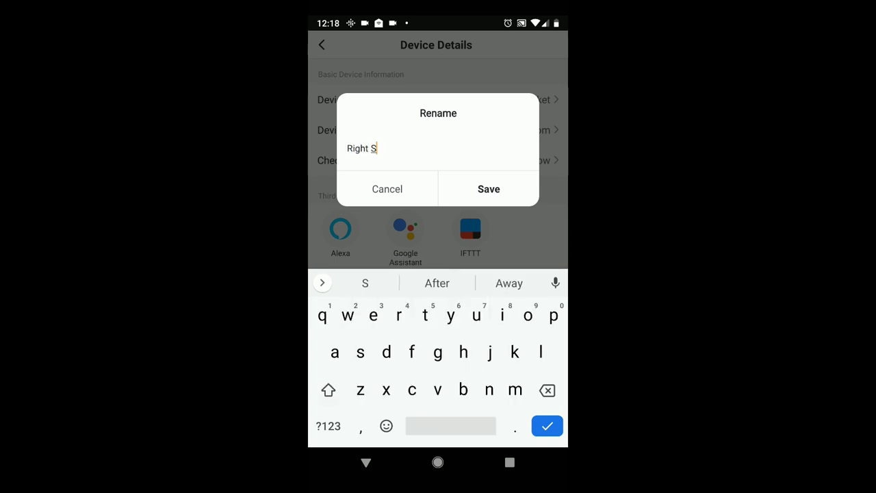
type("ide")
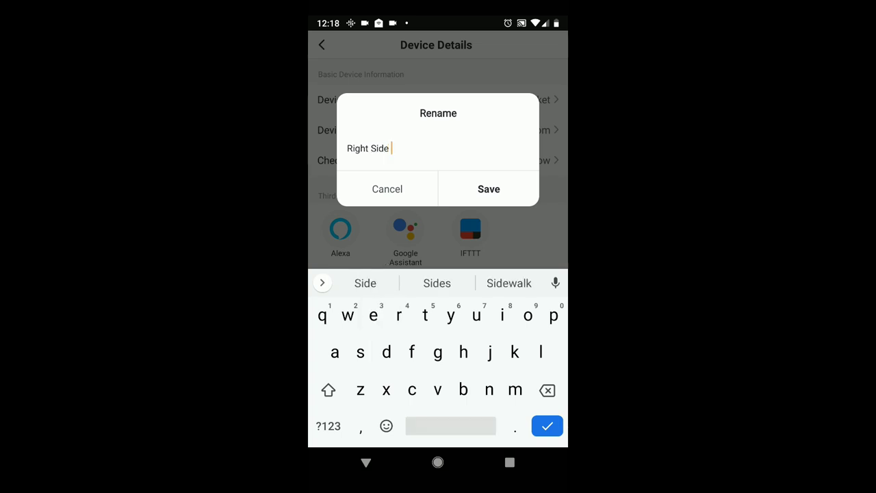
type(" Lamp")
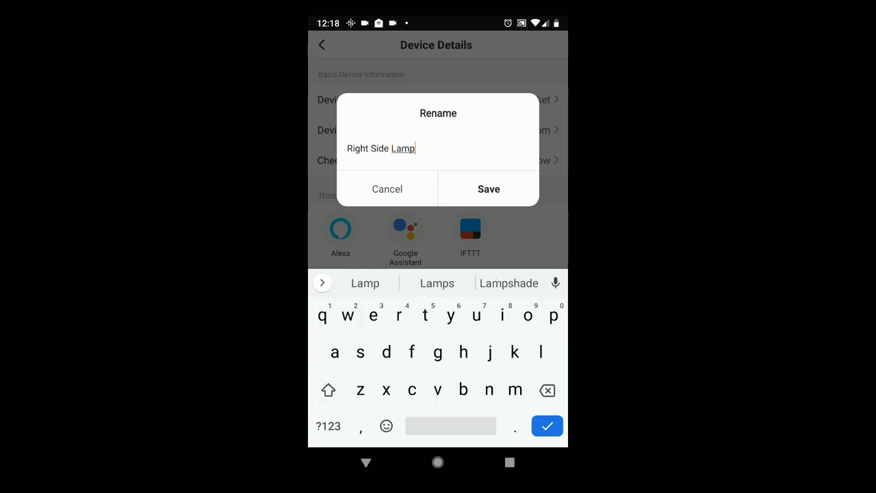
left_click(489, 189)
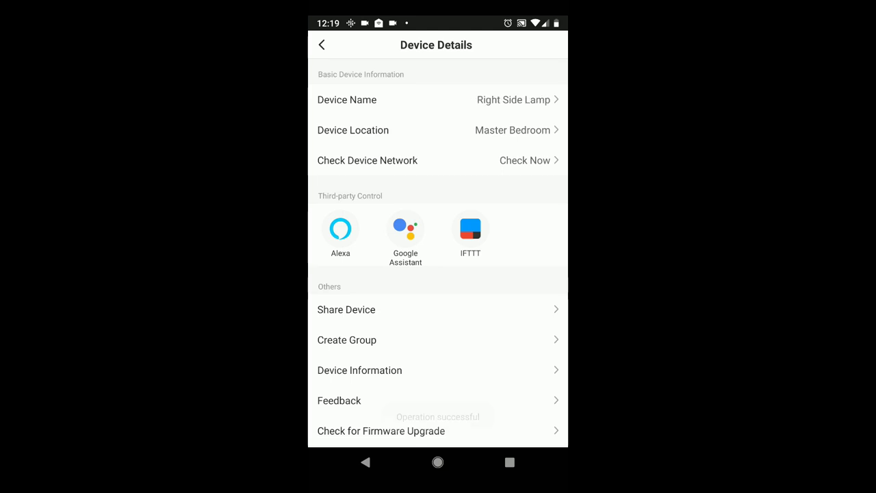
scroll(438, 246, "up", 3)
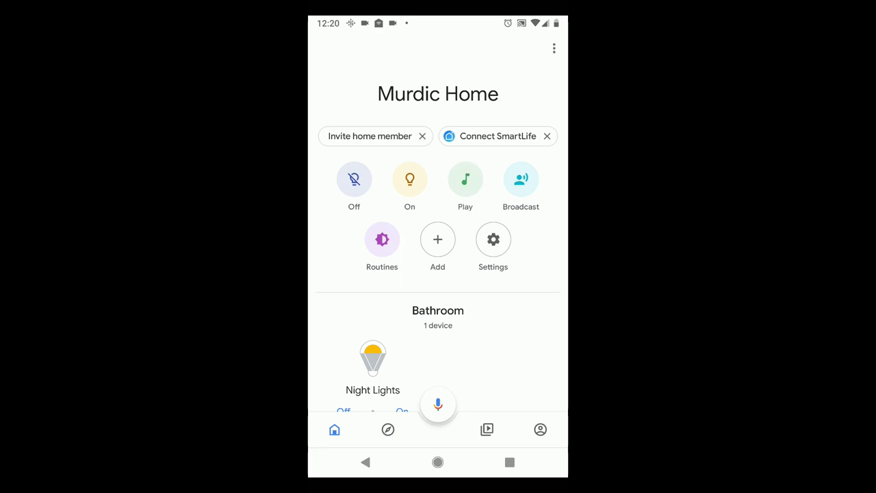
Link the Smart Life account in Google Home and assign Right Side Lamp to Master Bedroom.
left_click(498, 135)
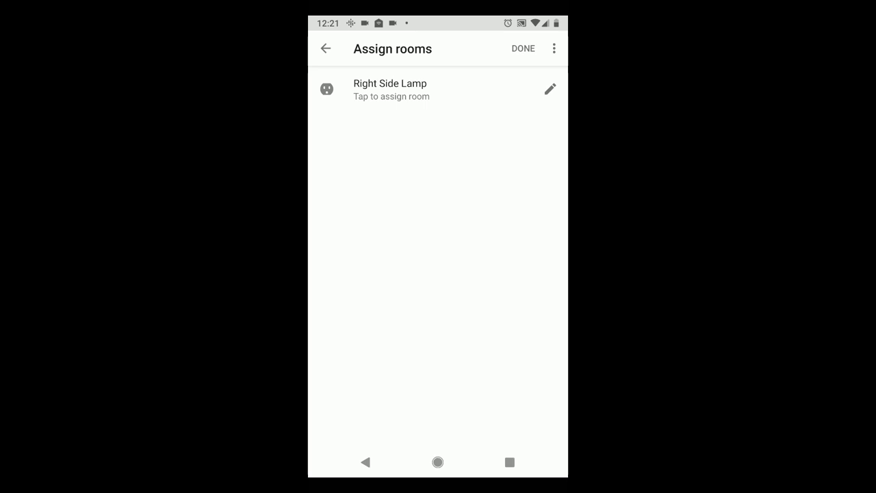
left_click(390, 90)
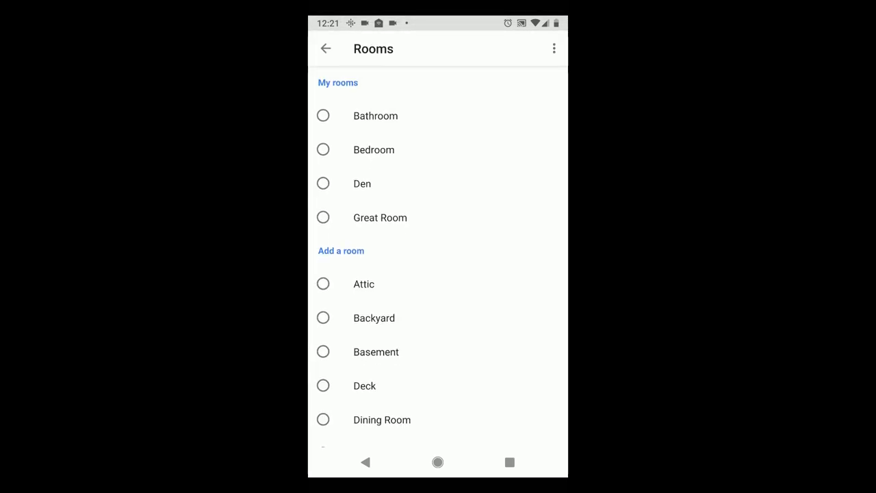
scroll(438, 274, "down", 2)
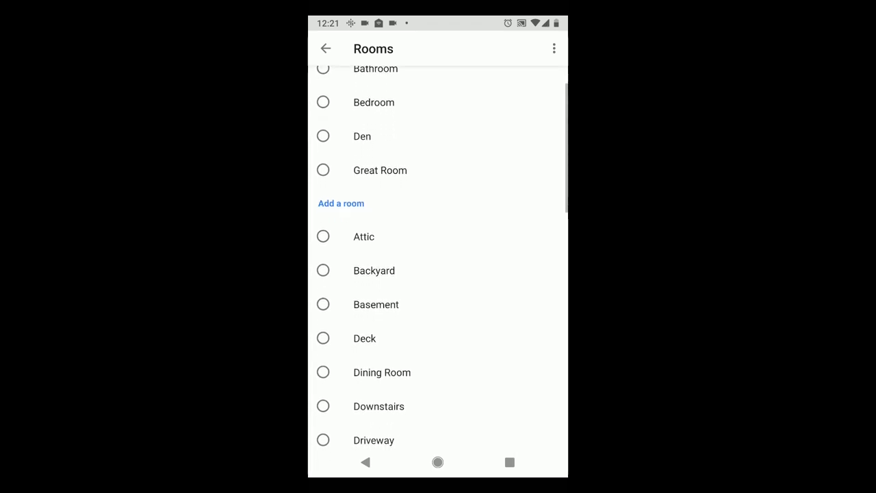
scroll(439, 274, "down", 2)
scroll(438, 273, "down", 6)
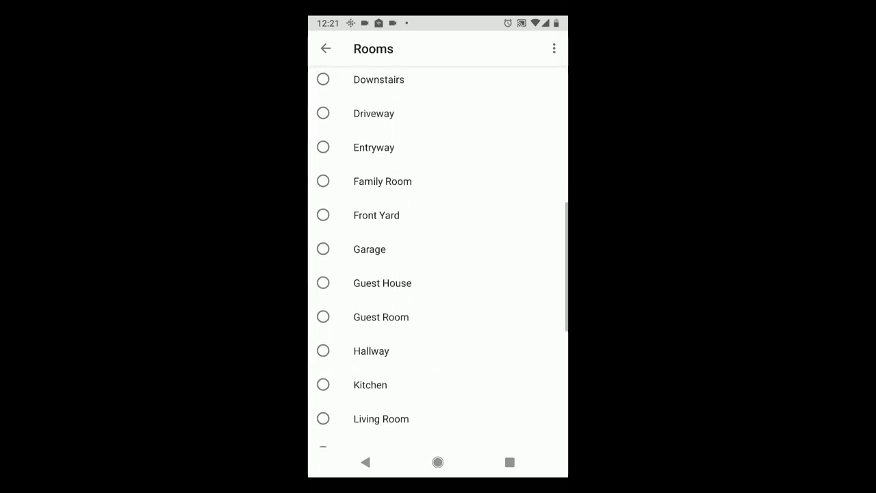
scroll(439, 274, "down", 1)
scroll(439, 274, "down", 2)
left_click(391, 332)
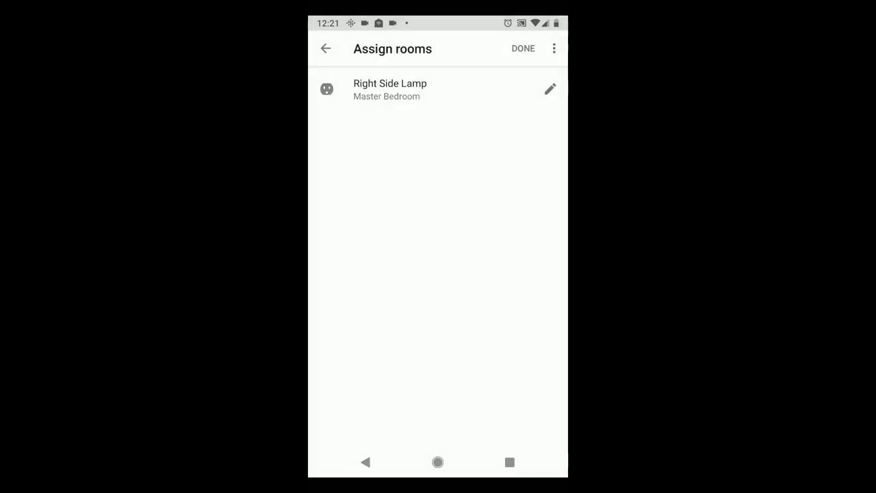